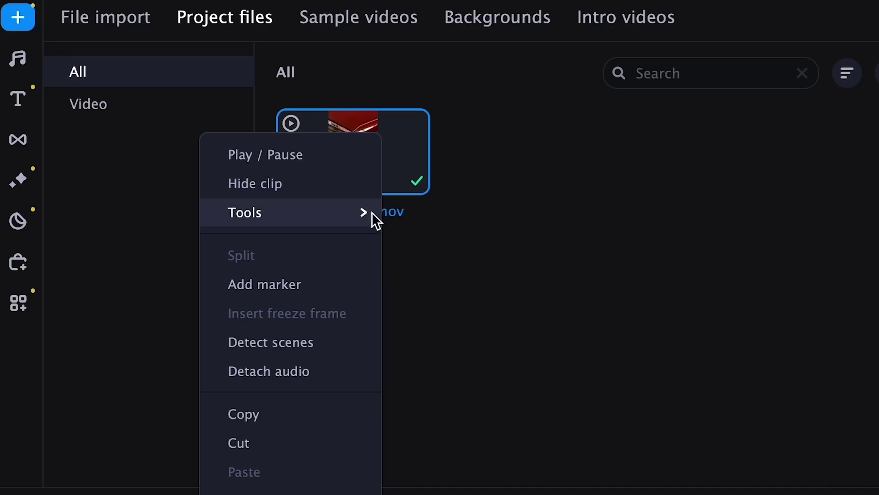
# - Bring up the Tools entry in the imported clip's action list in Project files
pyautogui.moveTo(373, 215)
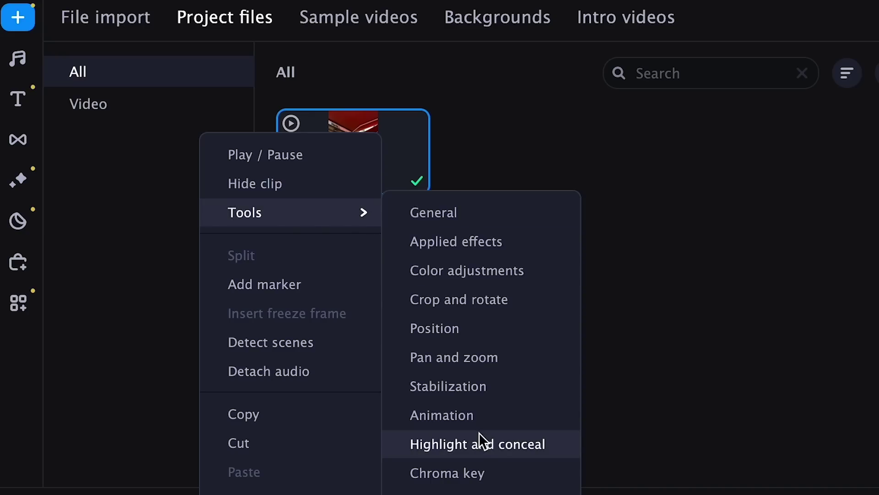
# - Start Background removal on the imported .mov clip via Tools
pyautogui.click(458, 493)
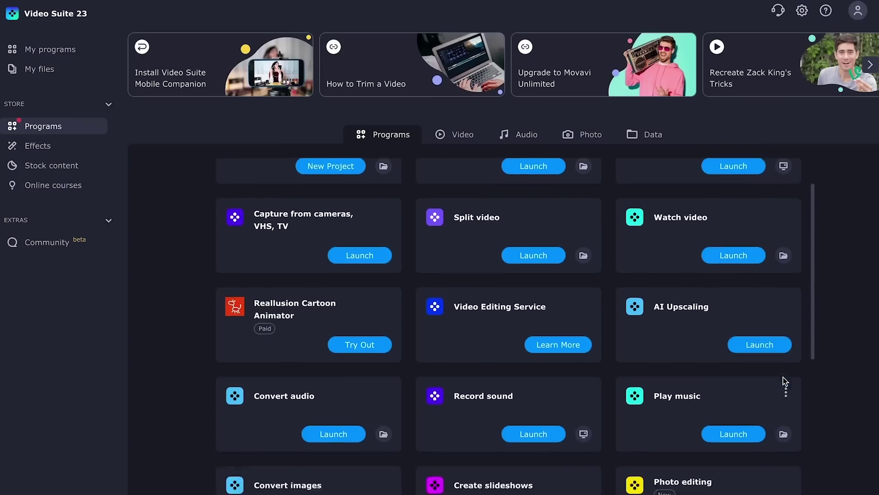
# - Scroll down the Programs grid and go to the Stock content footage library
pyautogui.scroll(-3, 783, 377)
pyautogui.scroll(-3, 783, 378)
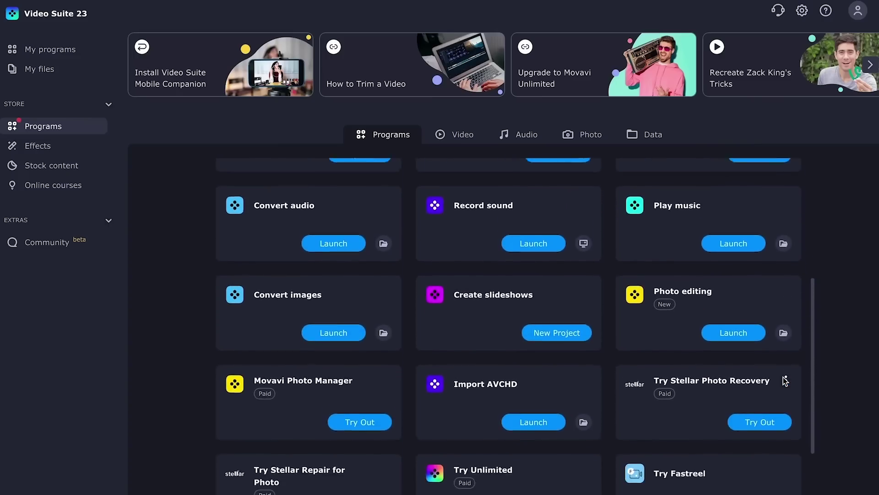
pyautogui.click(50, 166)
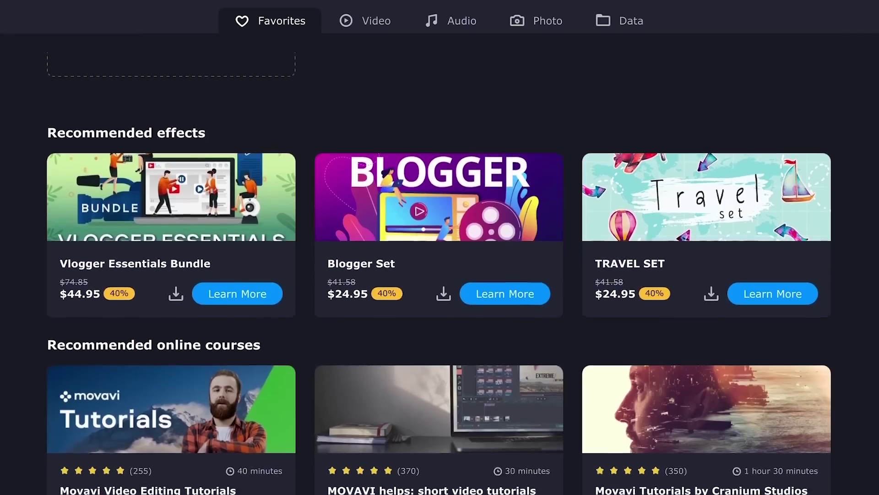
# - Return to the top of Favorites and switch to the Video feature category
pyautogui.scroll(-1, 440, 275)
pyautogui.scroll(8, 439, 293)
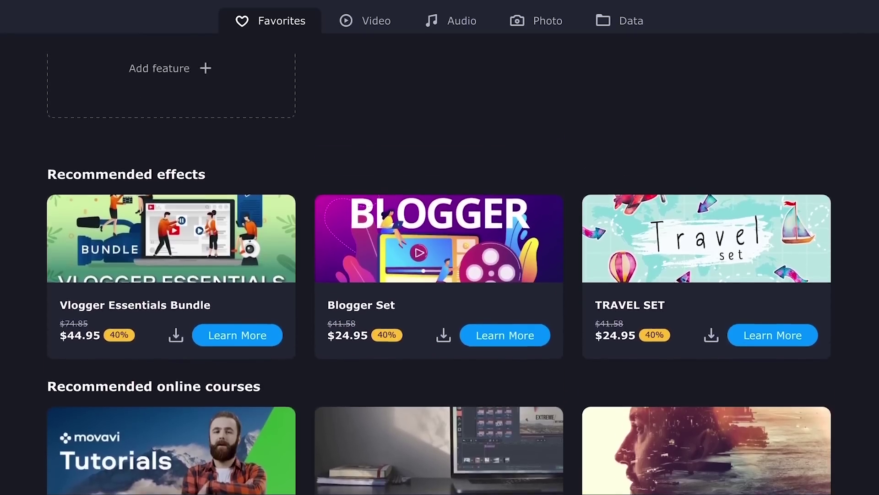
pyautogui.scroll(1, 440, 275)
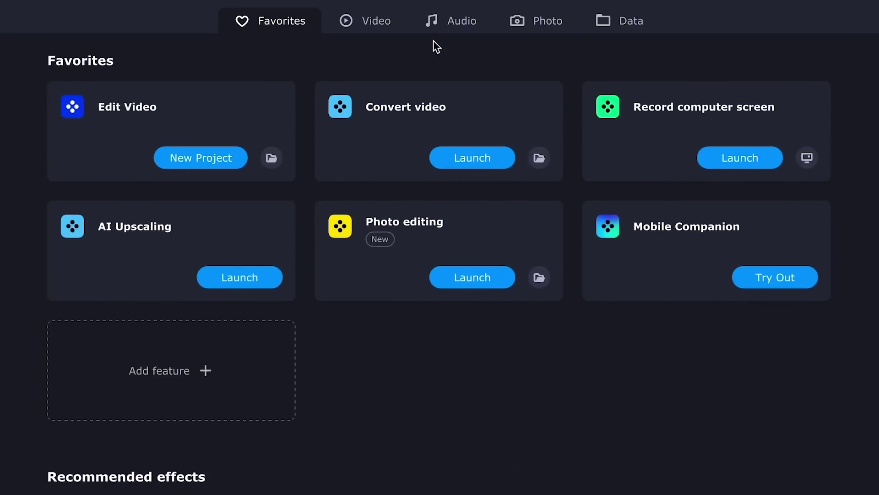
pyautogui.click(373, 25)
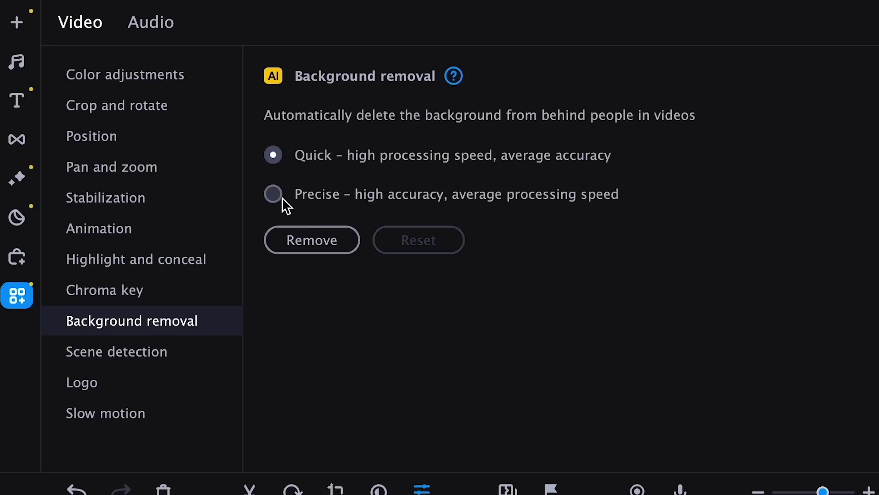
# - Run Precise background removal, then place the Upscale_мост.mov sunset clip on the main track
pyautogui.click(273, 195)
pyautogui.click(301, 242)
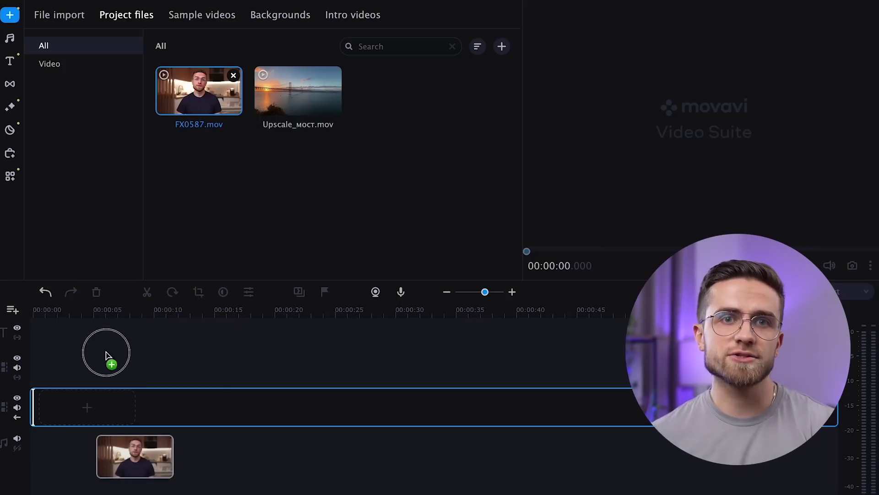
pyautogui.moveTo(106, 355); pyautogui.dragTo(63, 391)
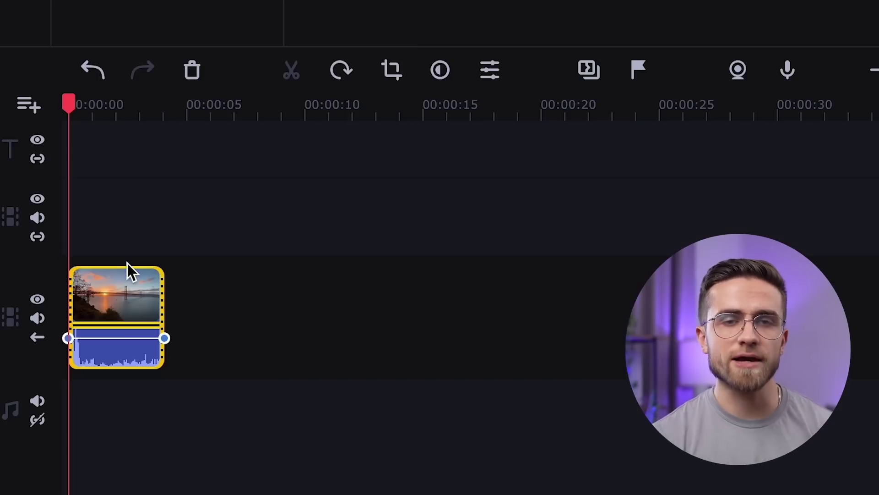
# - Stack FX0587.mov above the sunset clip, trim it to about 4 s, and pick Precise background removal
pyautogui.moveTo(236, 0); pyautogui.dragTo(88, 209)
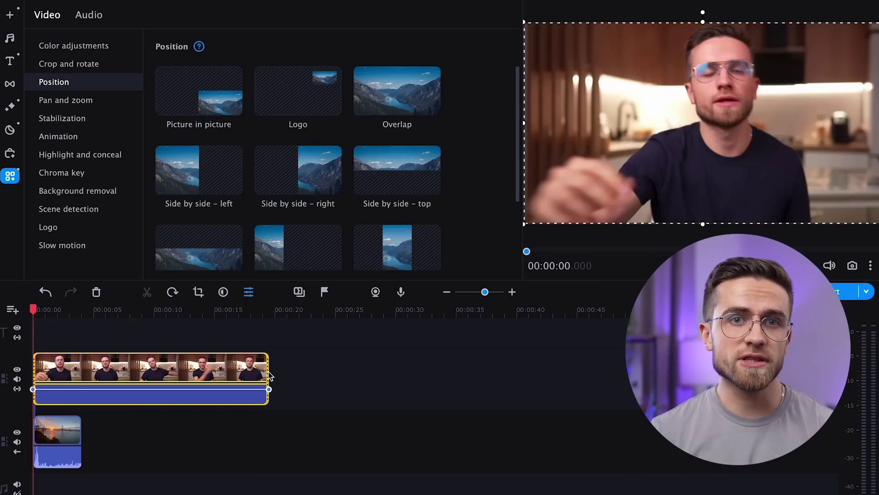
pyautogui.moveTo(269, 376); pyautogui.dragTo(80, 375)
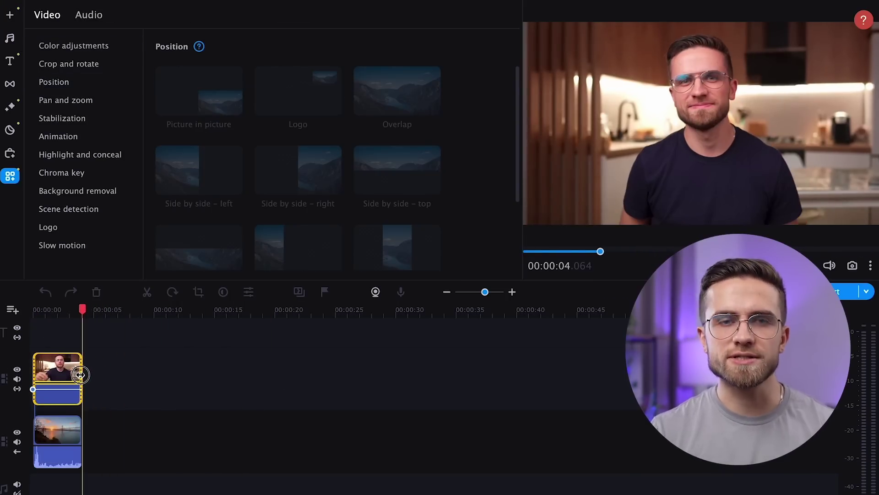
pyautogui.rightClick(55, 373)
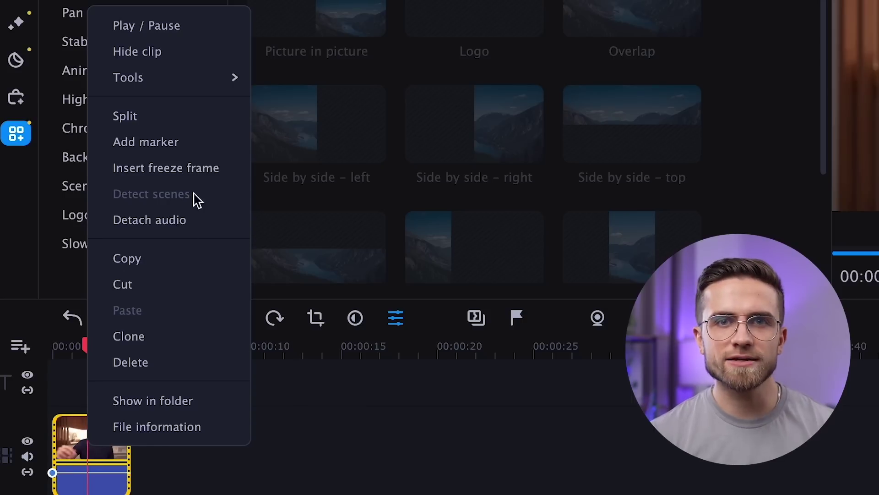
pyautogui.moveTo(228, 85)
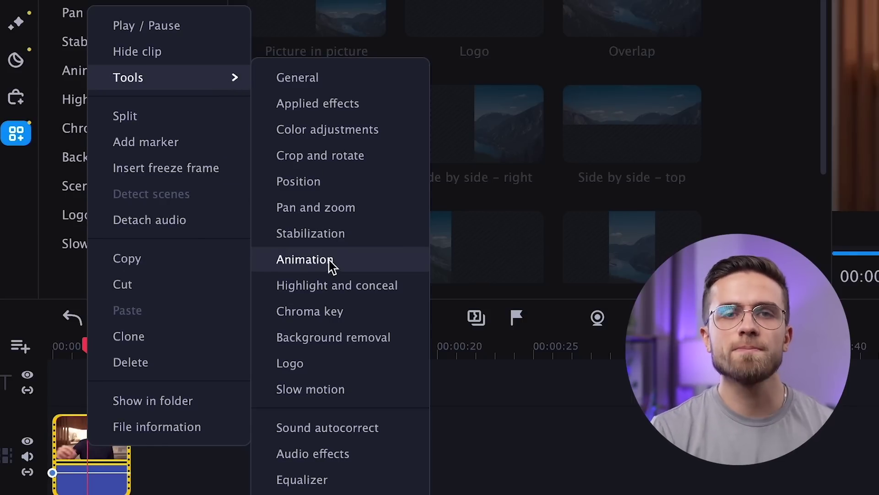
pyautogui.click(334, 337)
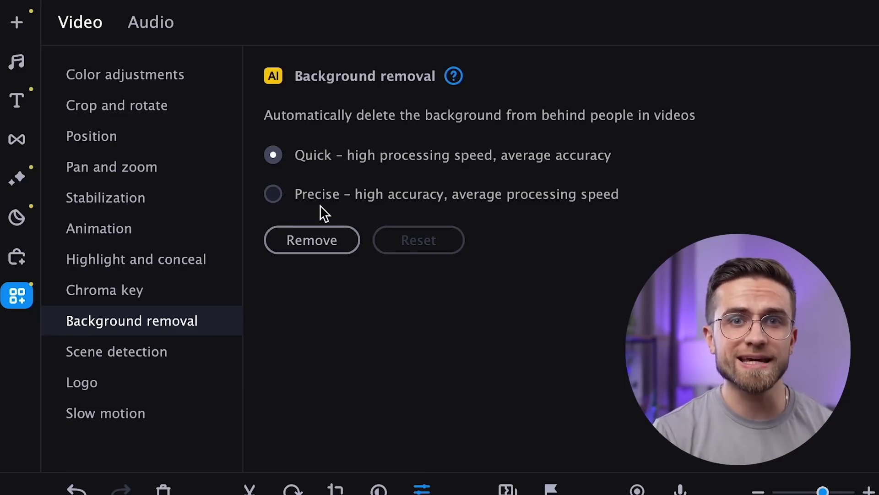
pyautogui.click(281, 196)
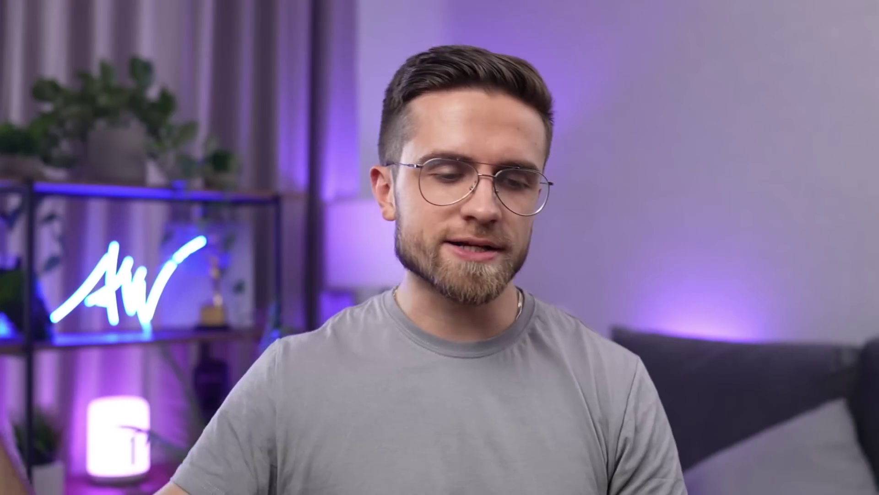
# - Browse the Noise, Adjustments, Artistic, Blur and Color filter categories
pyautogui.scroll(-3, 792, 380)
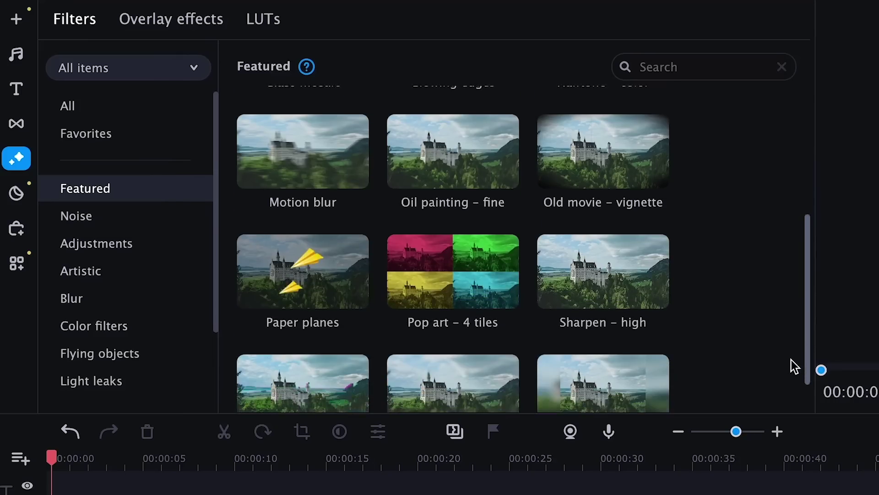
pyautogui.click(79, 219)
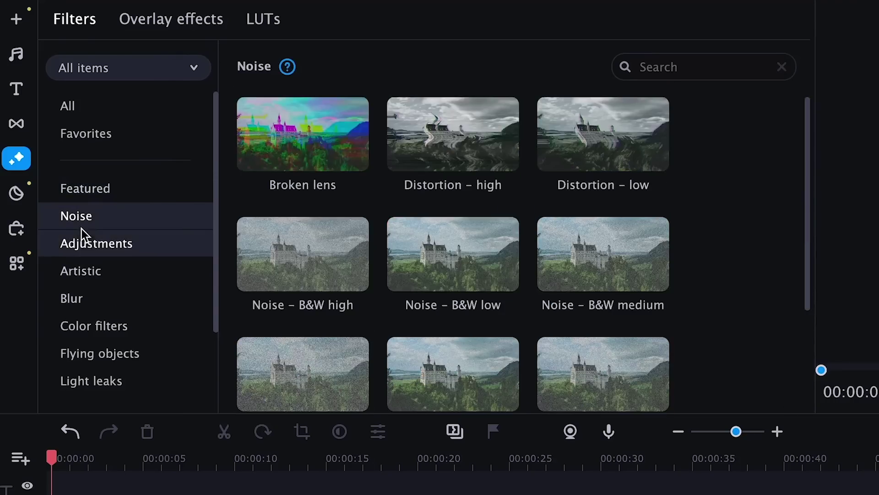
pyautogui.click(84, 242)
pyautogui.click(95, 272)
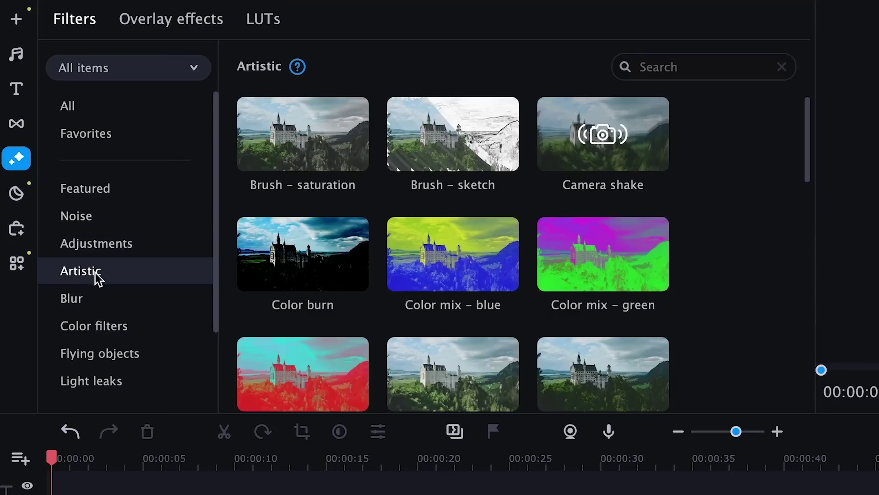
pyautogui.click(99, 293)
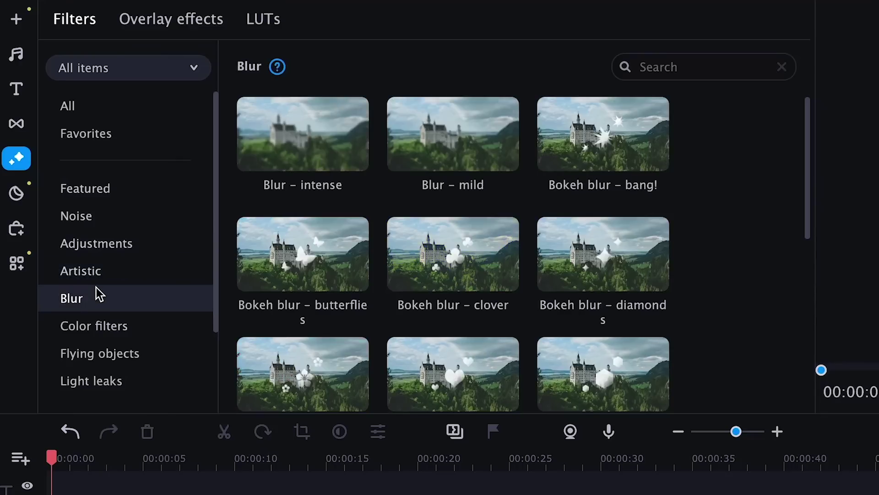
pyautogui.click(95, 326)
pyautogui.scroll(-2, 490, 276)
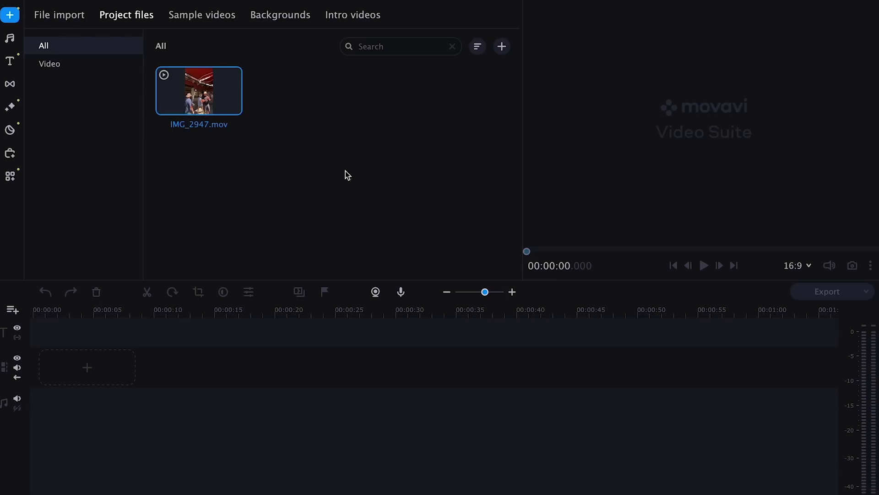
# - Put IMG_2947.mov on the timeline, resolve the aspect-ratio prompt, and bring up its Noise removal settings
pyautogui.moveTo(73, 367); pyautogui.dragTo(68, 367)
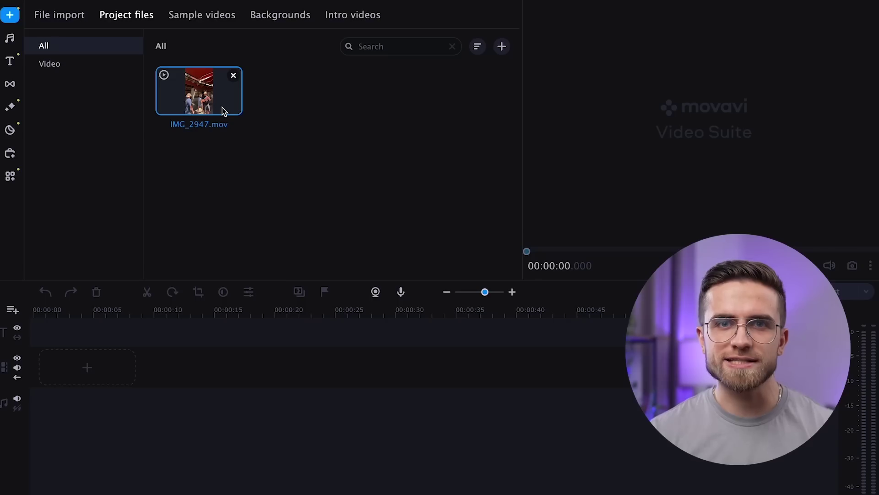
pyautogui.moveTo(221, 110); pyautogui.dragTo(65, 366)
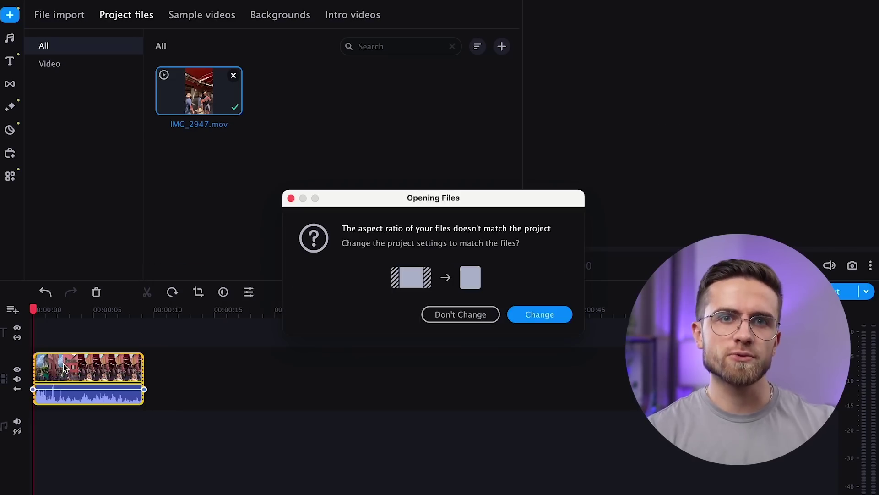
pyautogui.click(486, 316)
pyautogui.rightClick(82, 373)
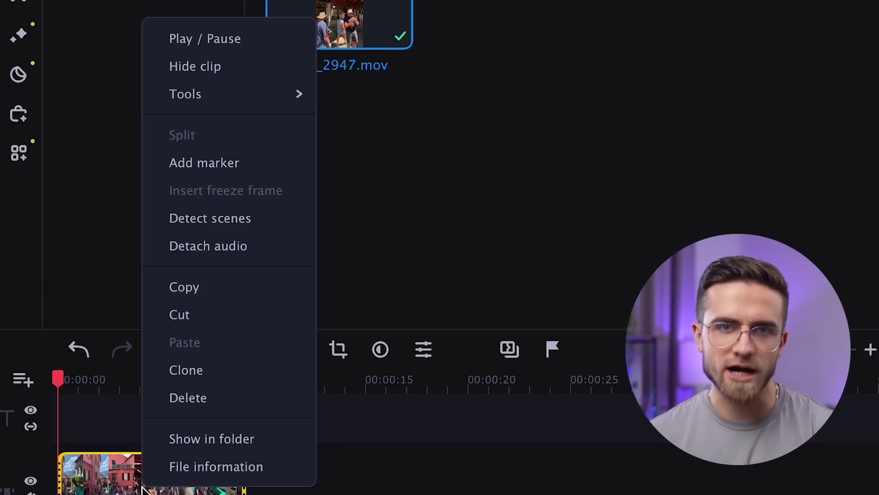
pyautogui.click(448, 224)
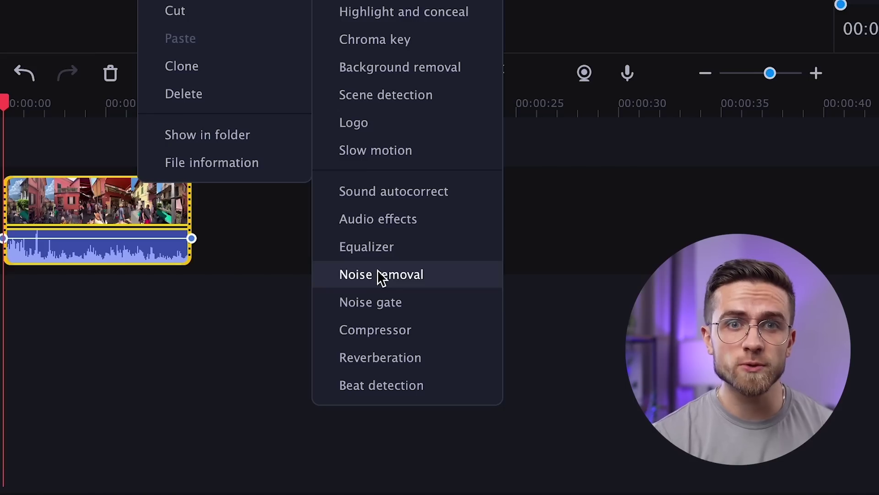
pyautogui.click(326, 277)
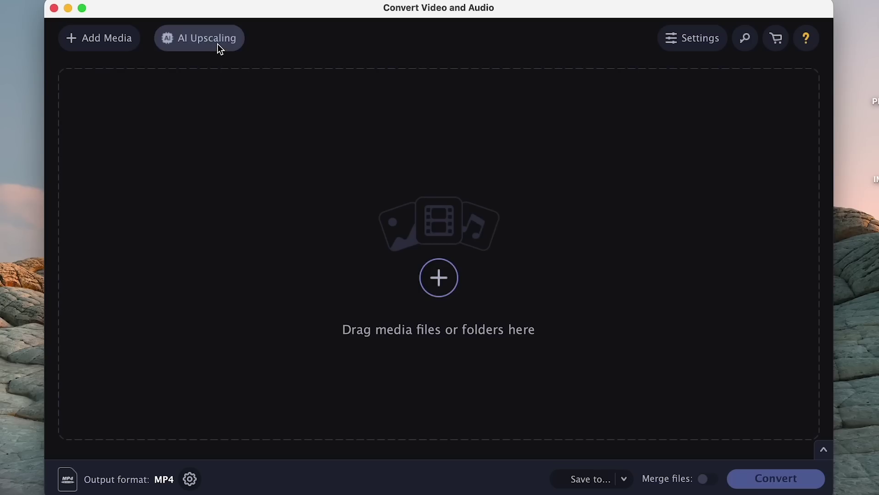
# - Launch AI Upscaling from the Convert Video and Audio window
pyautogui.click(219, 44)
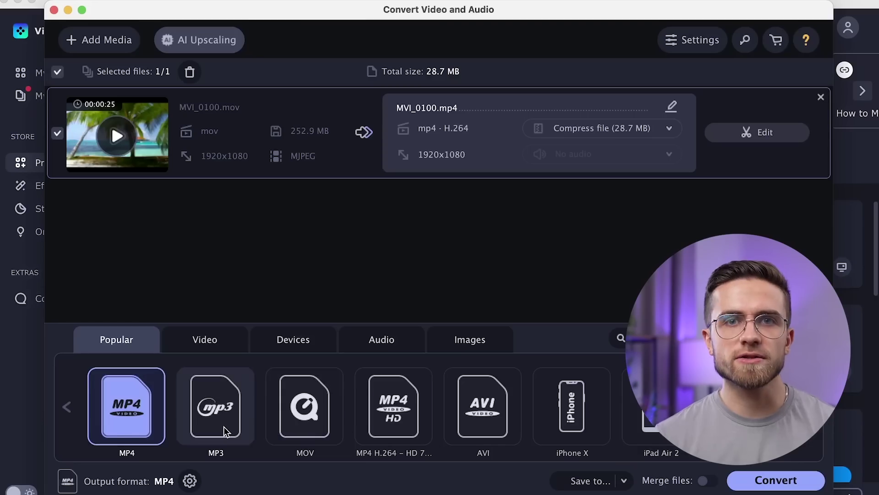
# - Try MP3, MOV and MP4 HD presets, then settle on AVI output for MVI_0100.mov
pyautogui.click(229, 429)
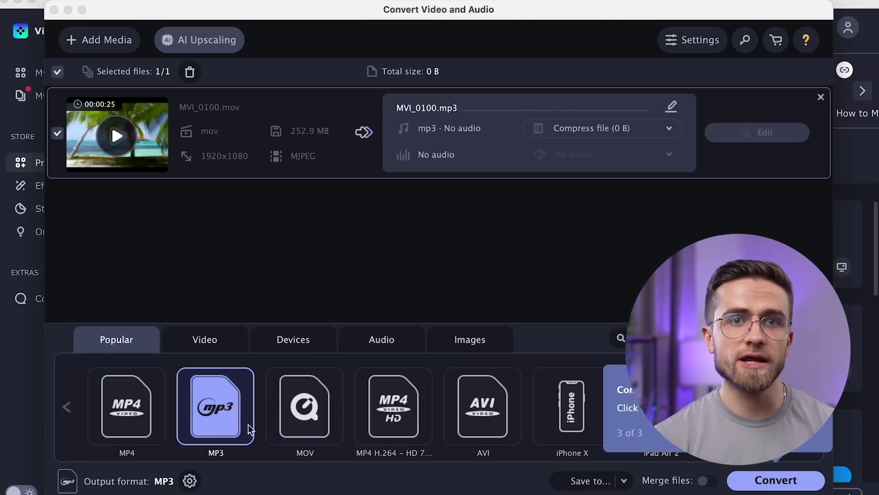
pyautogui.click(298, 428)
pyautogui.click(395, 427)
pyautogui.click(481, 419)
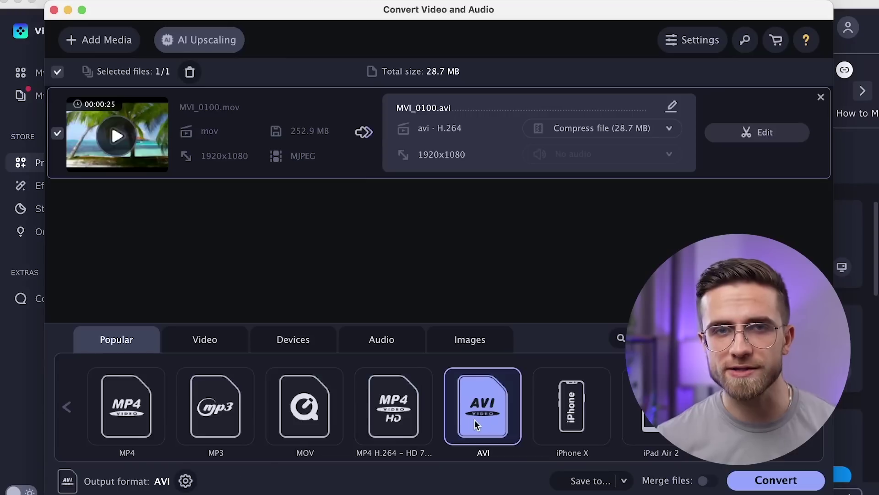
pyautogui.click(569, 421)
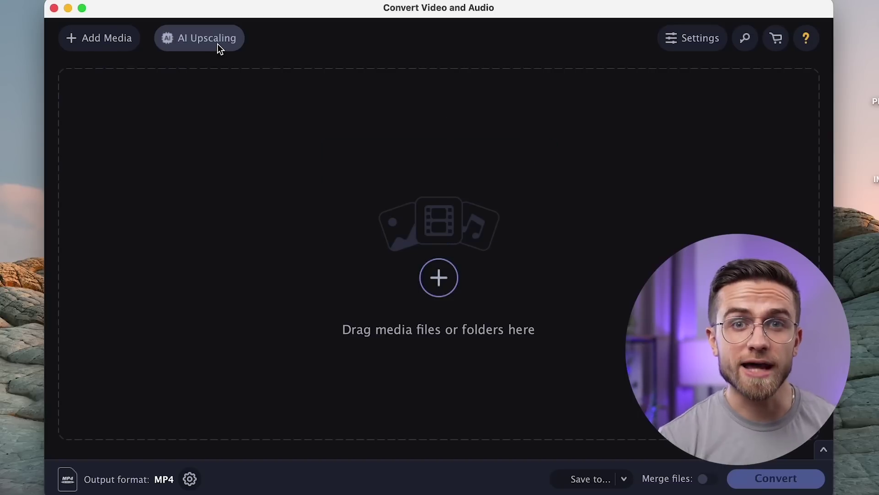
# - AI-upscale the sunset bridge clip 4x, from 1280x720 to 5120x2880
pyautogui.click(218, 43)
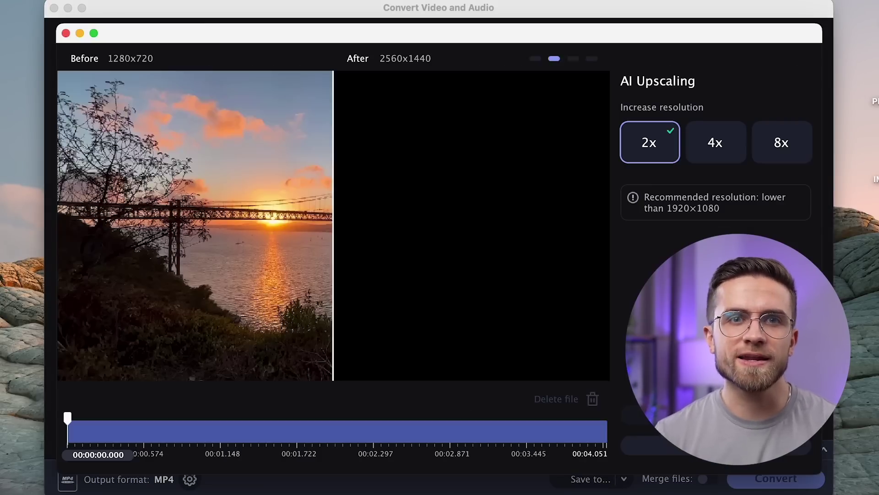
pyautogui.click(718, 146)
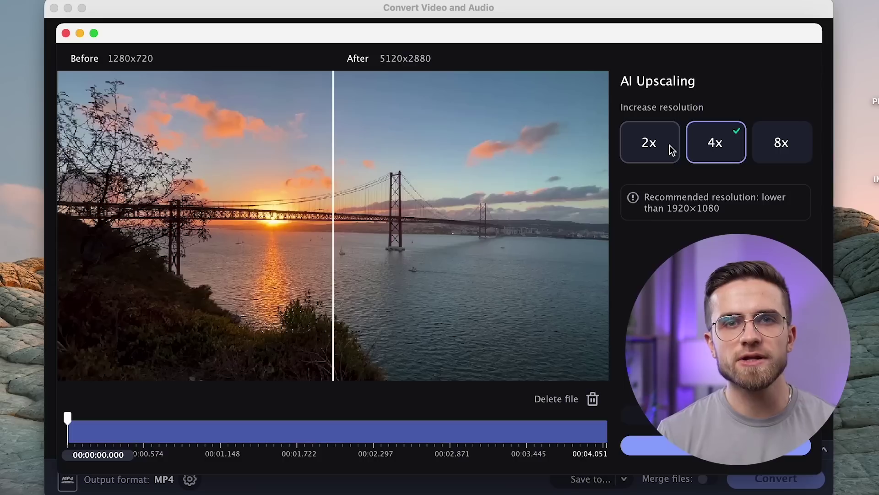
pyautogui.click(691, 451)
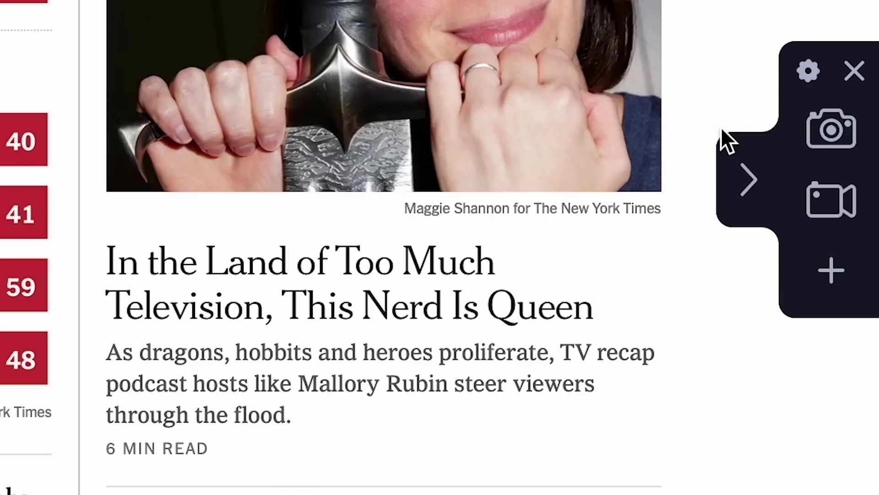
# - Mark a screenshot area over the chart and photo, discard it, then start a scrolling screenshot
pyautogui.click(827, 198)
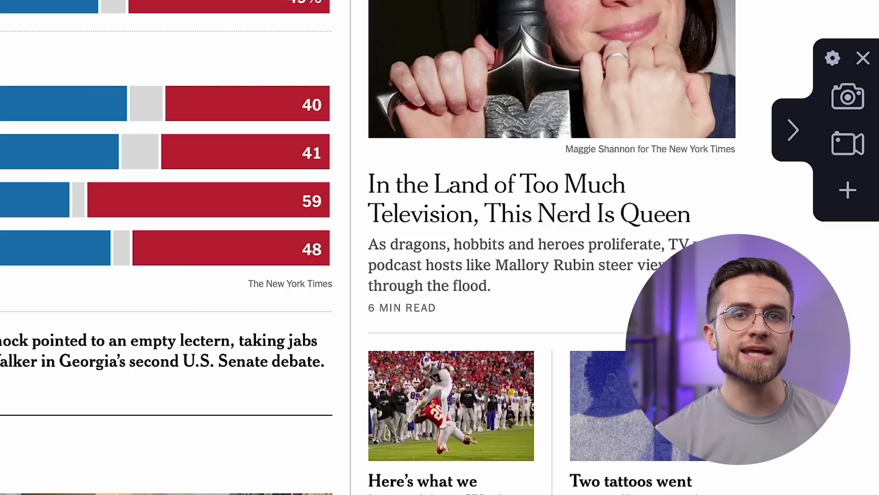
pyautogui.click(845, 99)
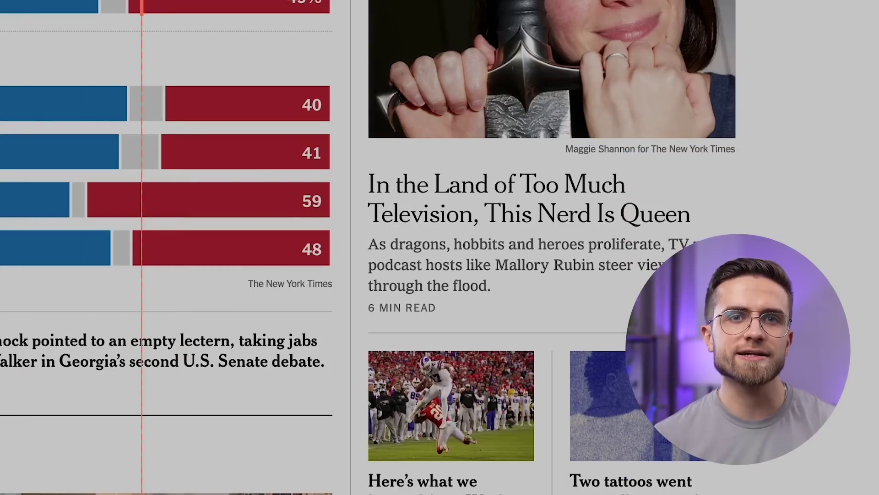
pyautogui.moveTo(0, 0); pyautogui.dragTo(741, 172)
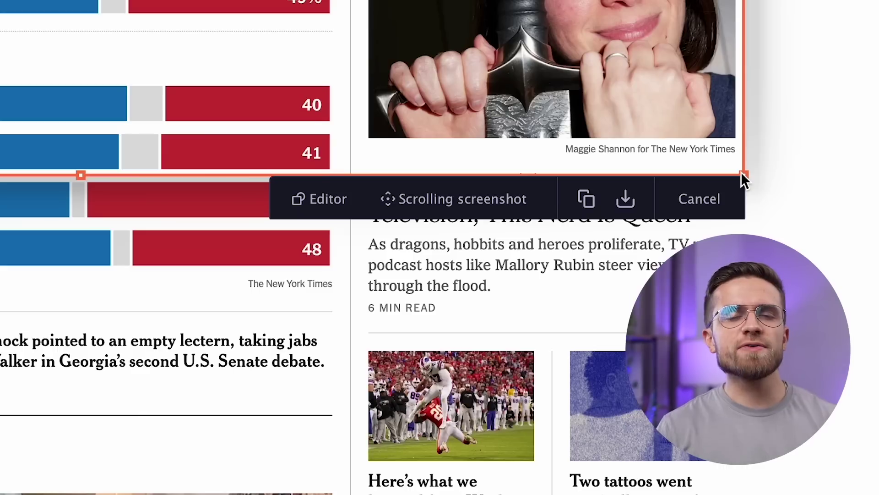
pyautogui.click(710, 200)
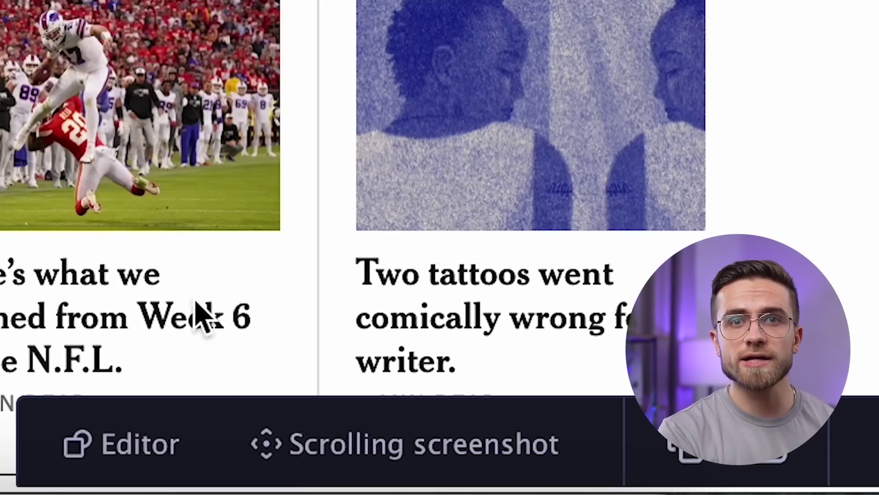
pyautogui.click(316, 467)
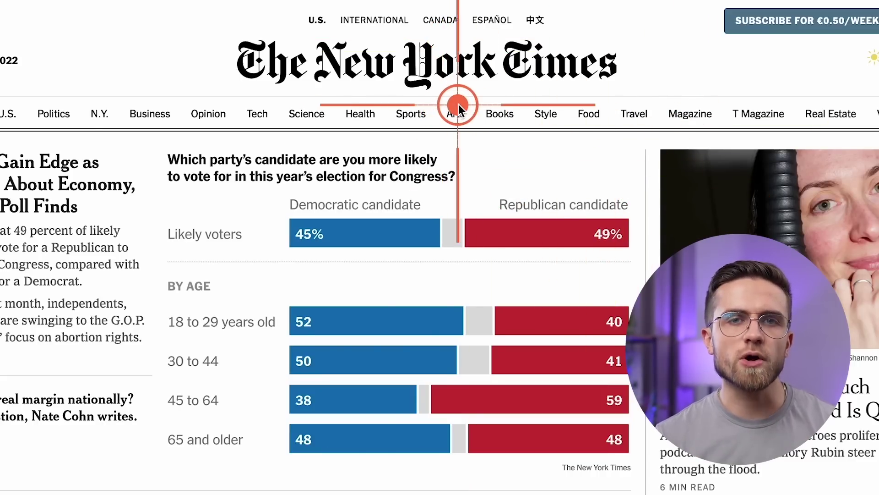
# - Exit scrolling screenshot mode and place a screenshot area over the election poll chart
pyautogui.press('Escape')
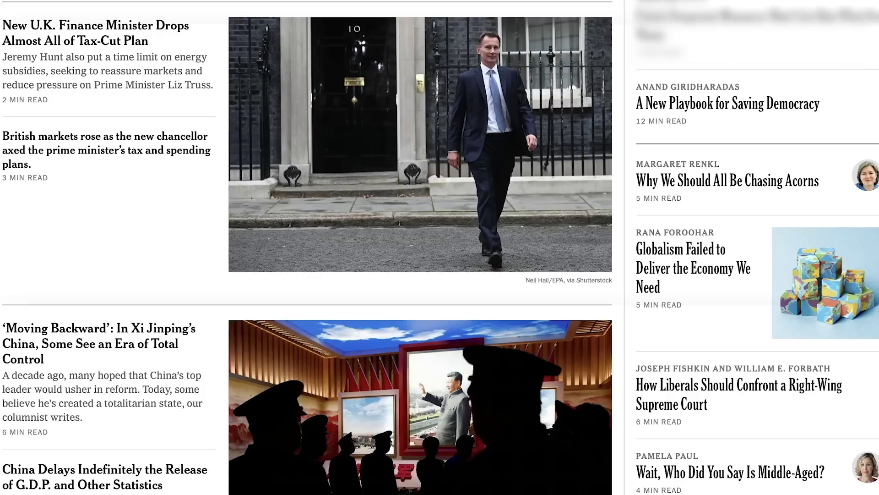
pyautogui.scroll(-5, 439, 248)
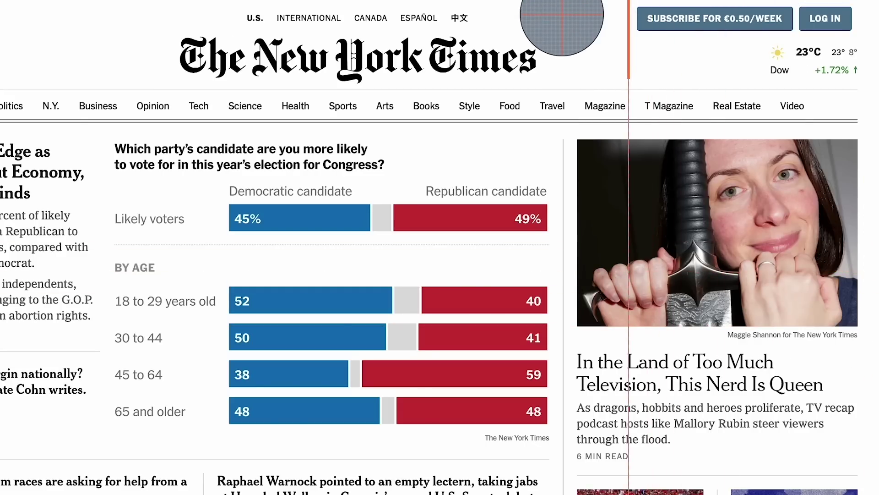
pyautogui.click(697, 476)
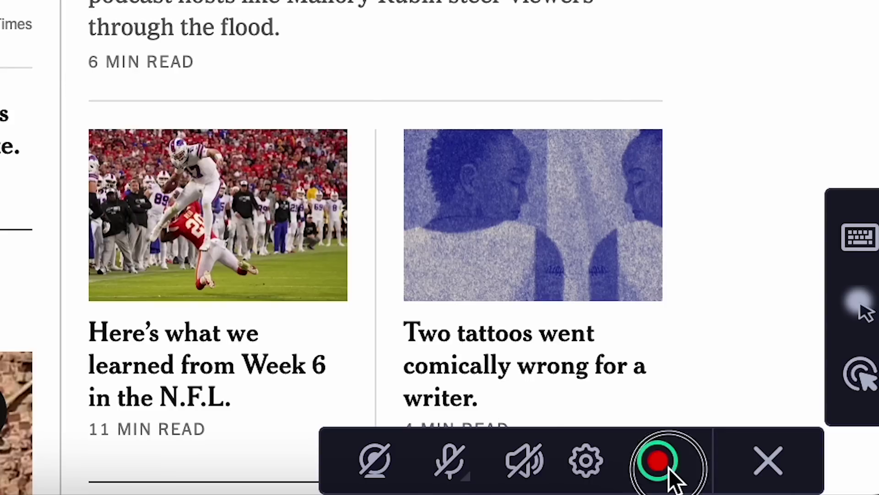
# - Start the screen recording and set the drawing tools to green with the arrow tool
pyautogui.click(670, 470)
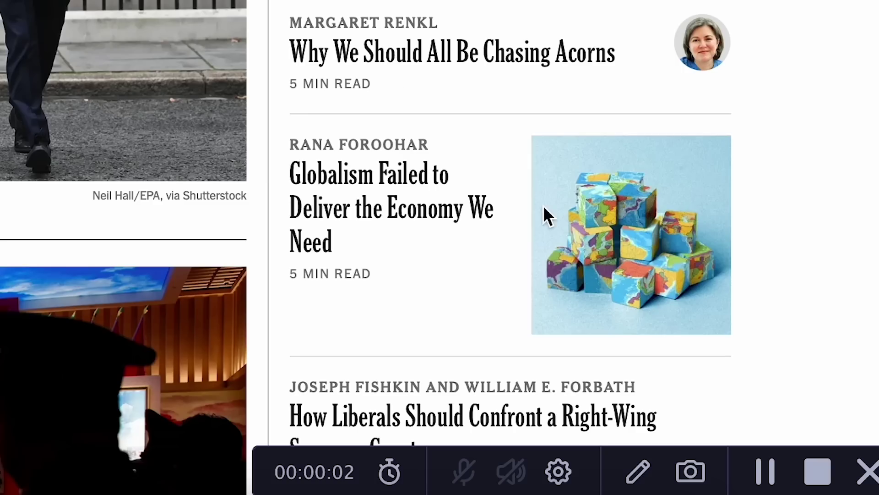
pyautogui.click(634, 479)
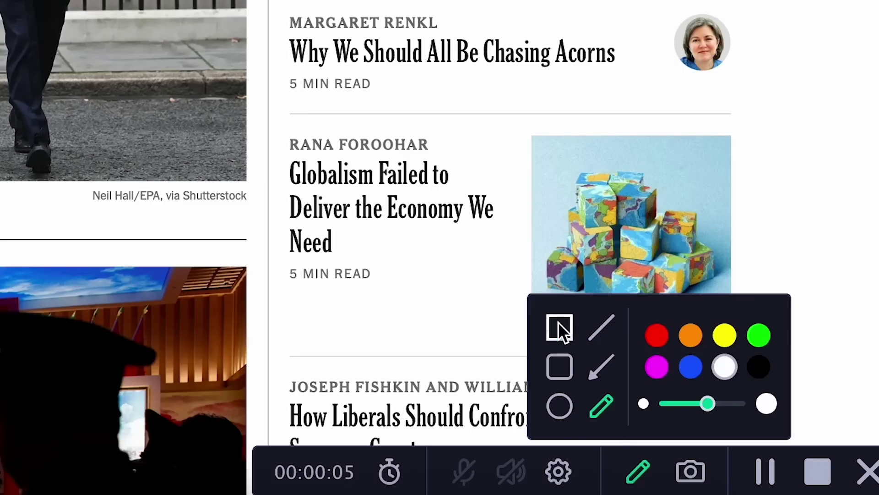
pyautogui.click(766, 333)
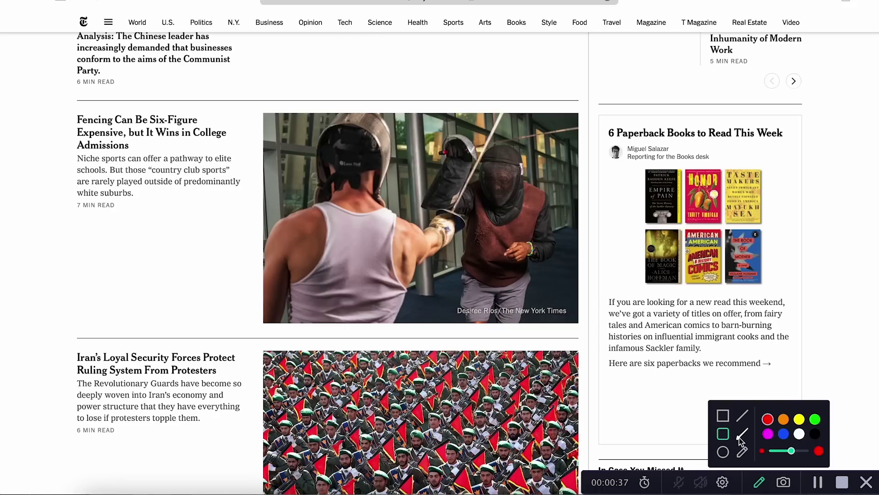
pyautogui.click(741, 436)
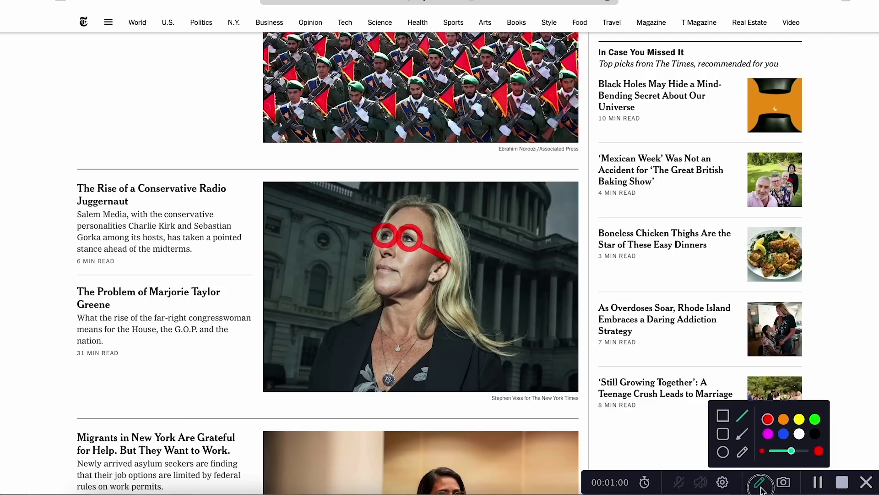
# - Close the drawing palette, clearing the arrow drawn on the recorded page
pyautogui.click(760, 487)
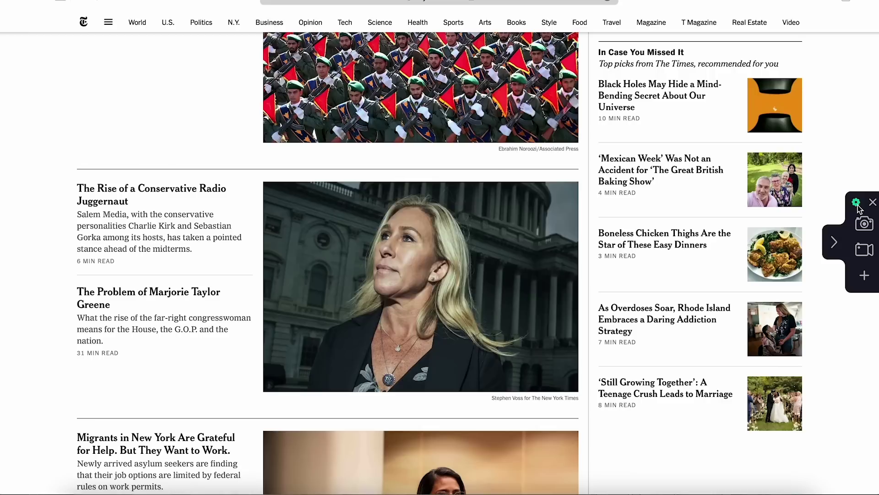
# - Schedule a 5-second full-screen recording for 10/17/2022, entering 47 as the start seconds, and save settings
pyautogui.click(856, 203)
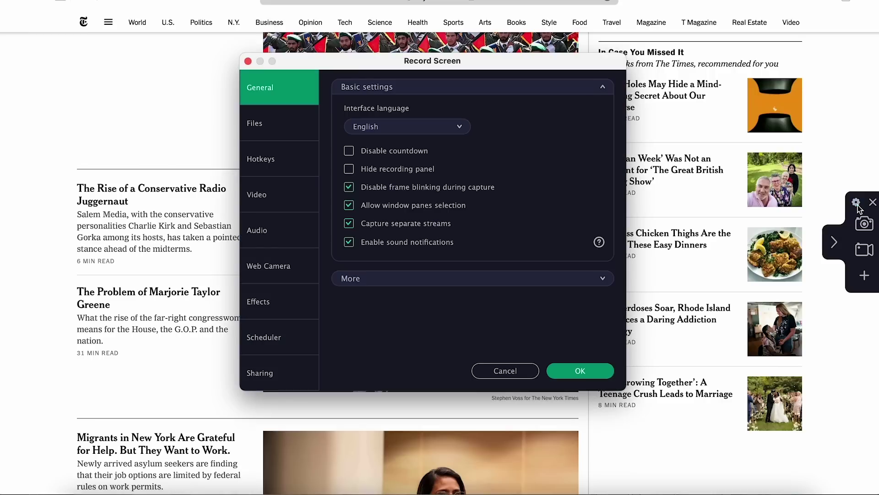
pyautogui.click(270, 330)
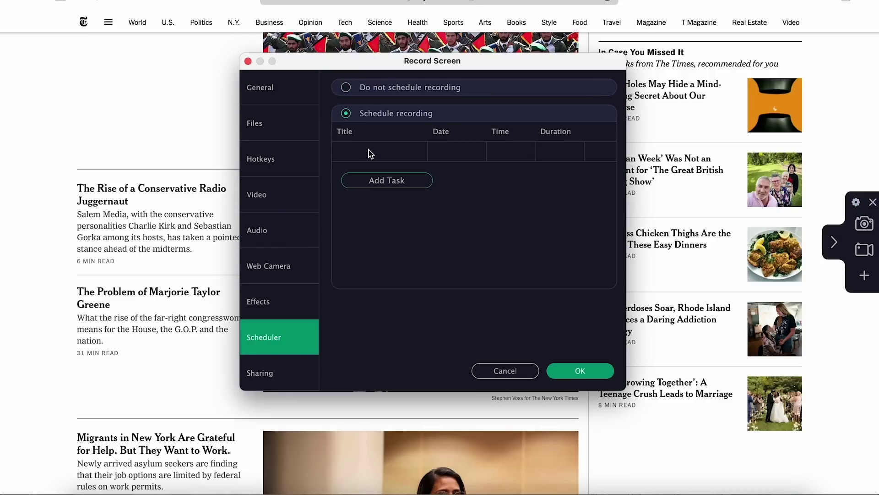
pyautogui.click(371, 179)
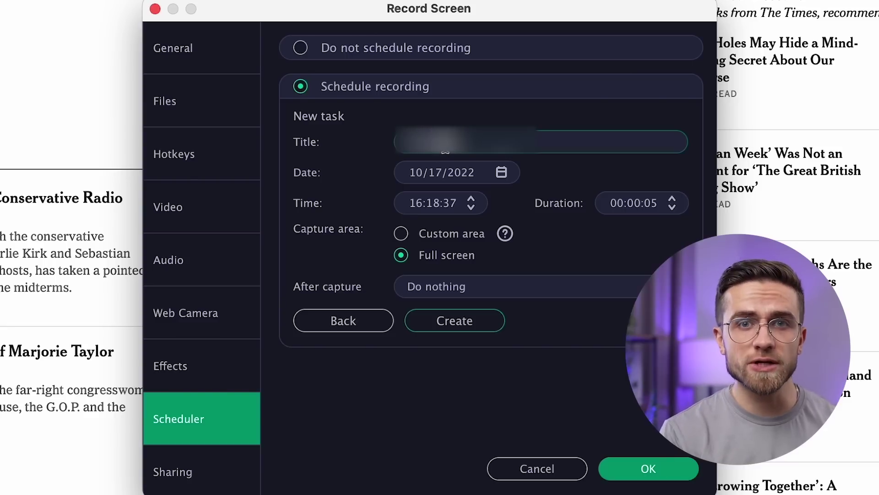
pyautogui.click(393, 153)
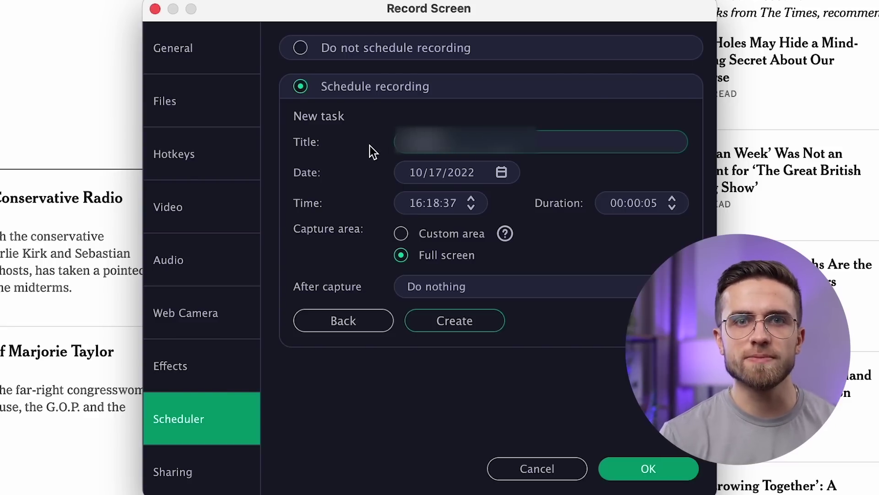
pyautogui.click(441, 202)
pyautogui.write('47')
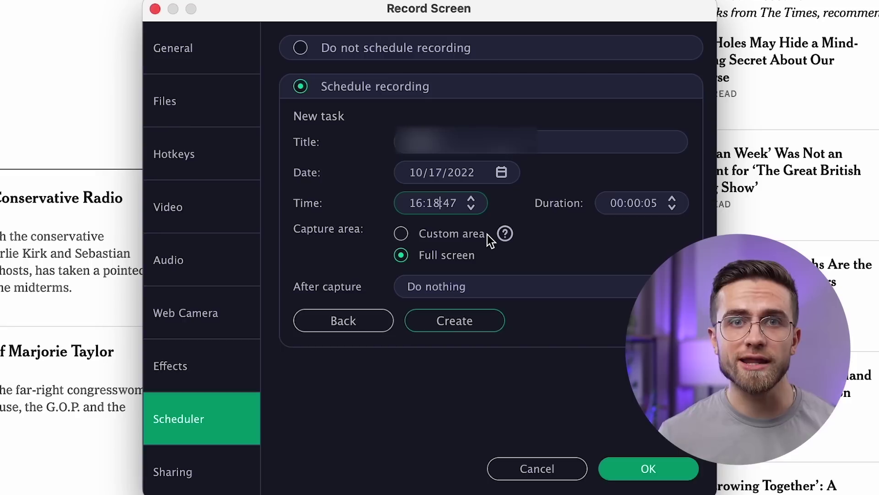
pyautogui.click(481, 320)
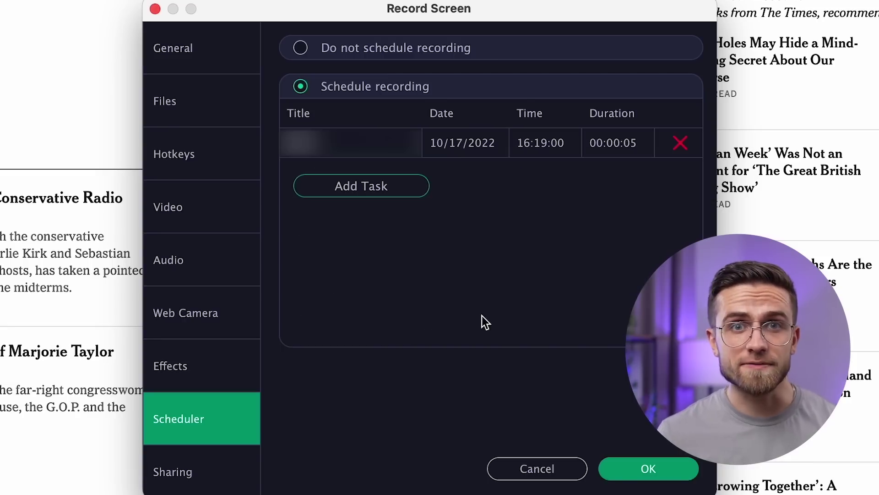
pyautogui.click(619, 469)
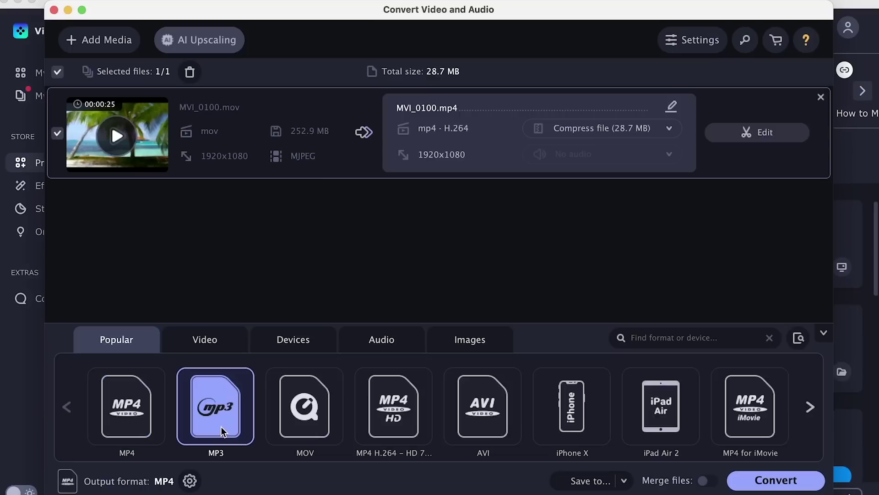
pyautogui.click(219, 411)
pyautogui.click(298, 426)
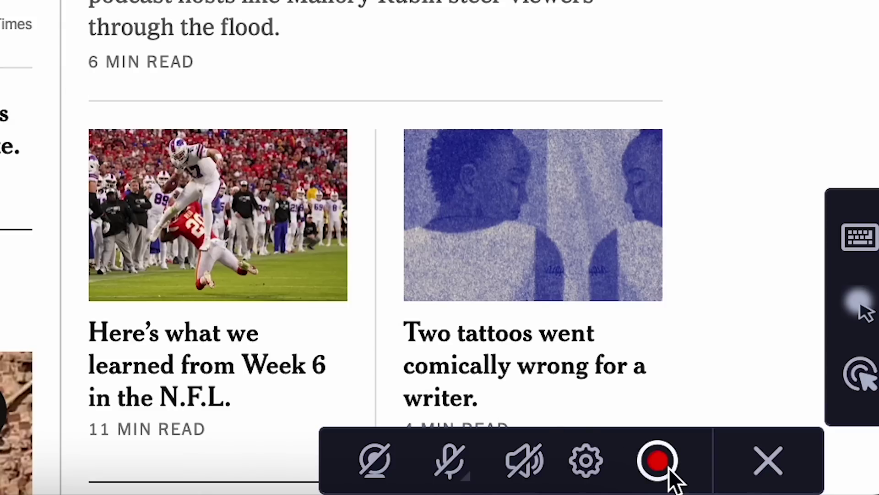
pyautogui.click(669, 470)
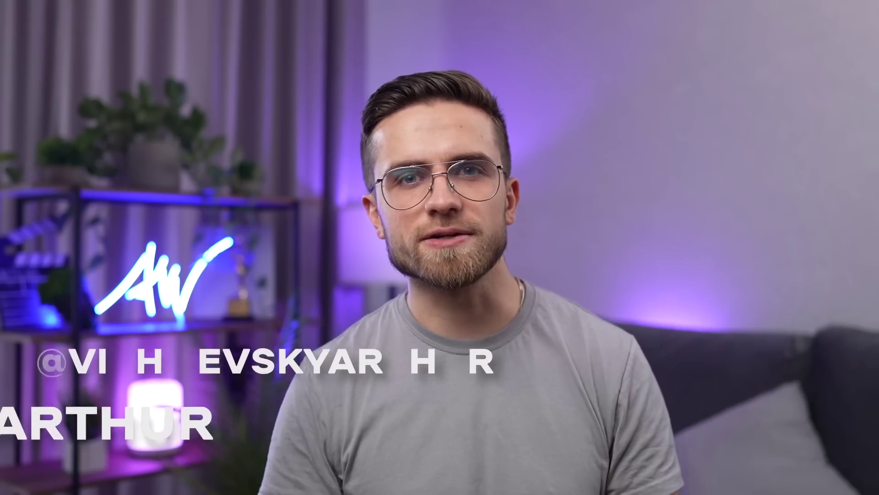